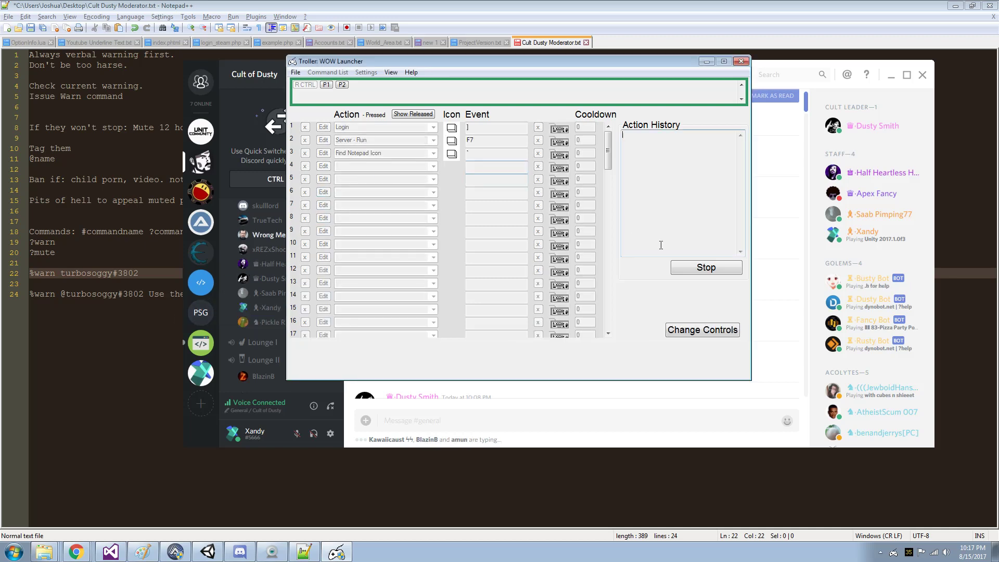
# - Open the Condition Image on Screen command of the Find Notepad Icon action for editing and view its window title variable options
pyautogui.click(698, 332)
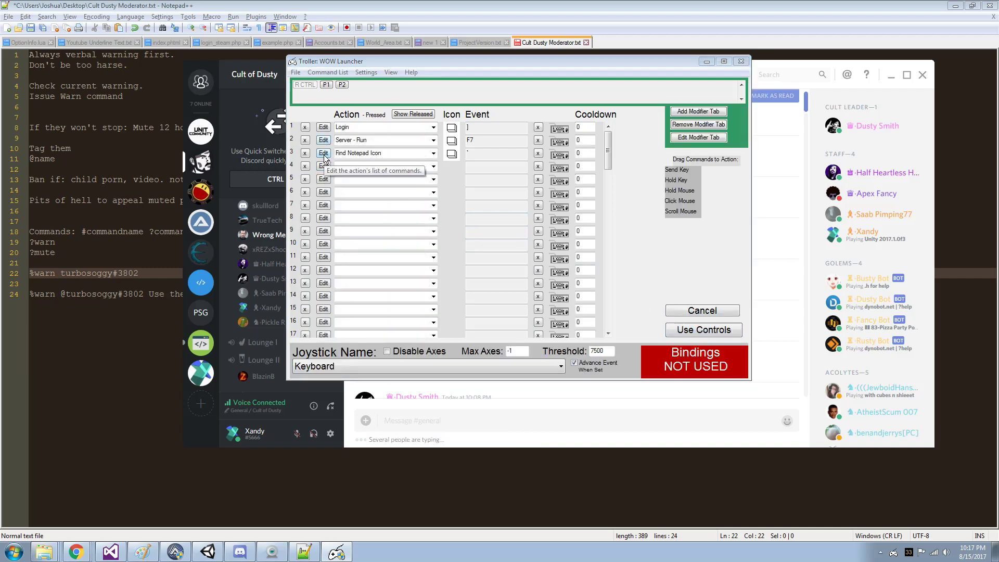
pyautogui.click(323, 153)
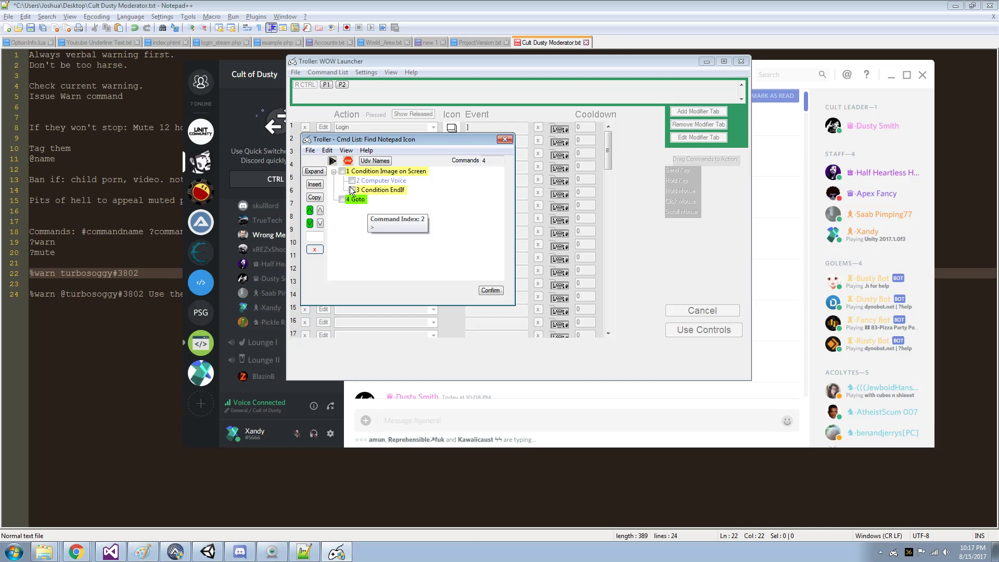
pyautogui.doubleClick(380, 172)
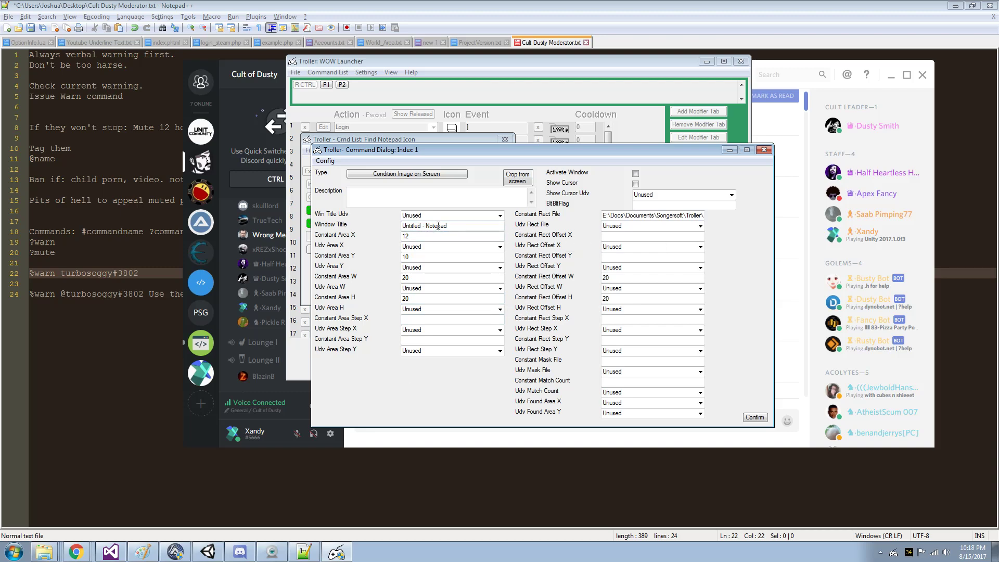
pyautogui.click(500, 216)
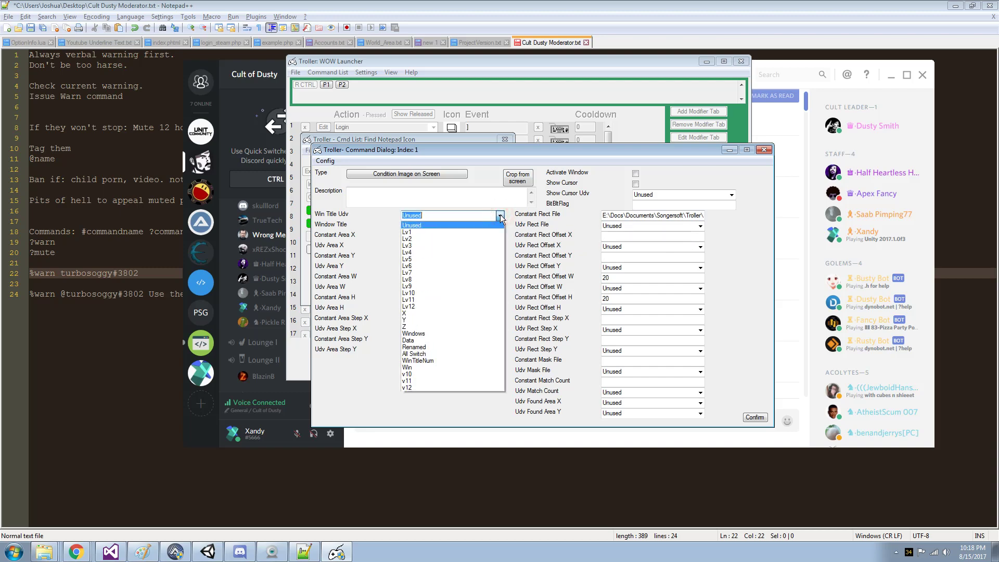
pyautogui.click(500, 215)
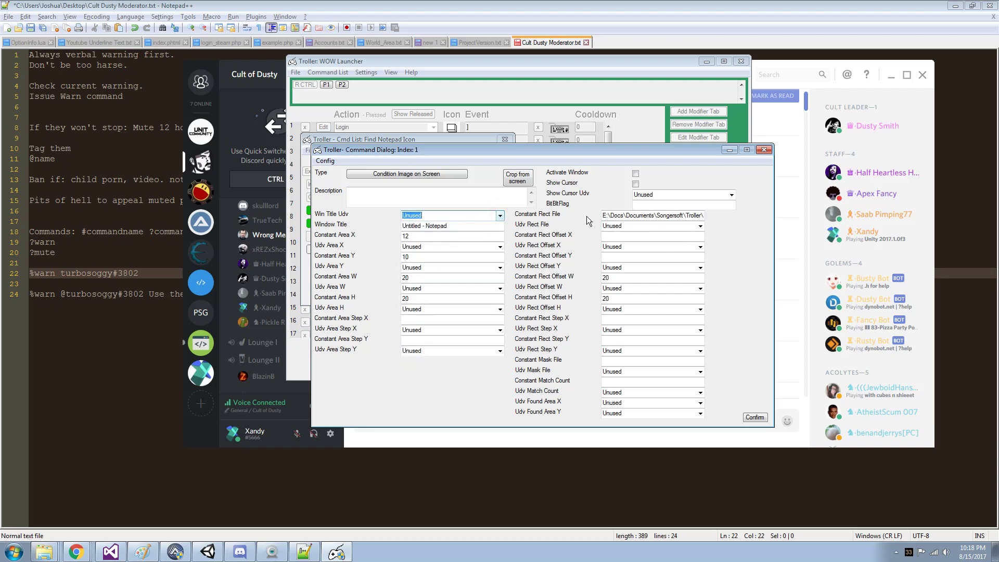
# - Copy the condition's Constant Rect File path and open that bitmap through Windows Explorer to view the reference image, closing it after viewing
pyautogui.click(615, 215)
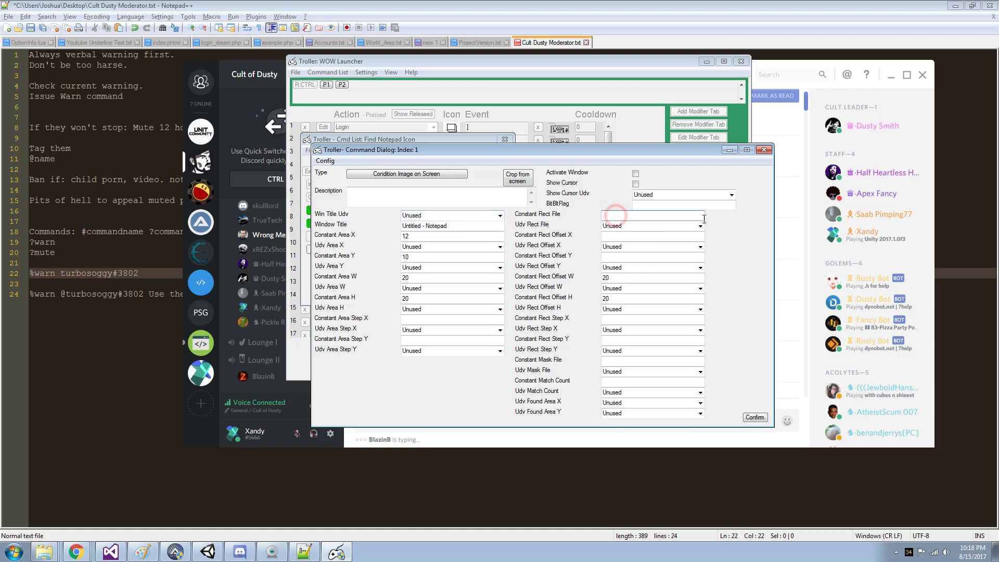
pyautogui.click(675, 216)
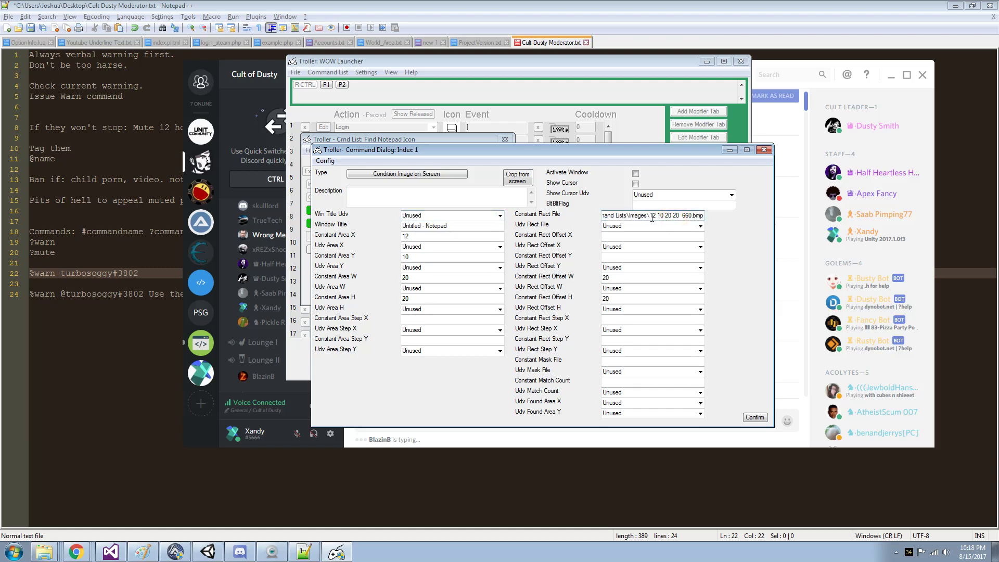
pyautogui.hotkey('shift', 'Home')
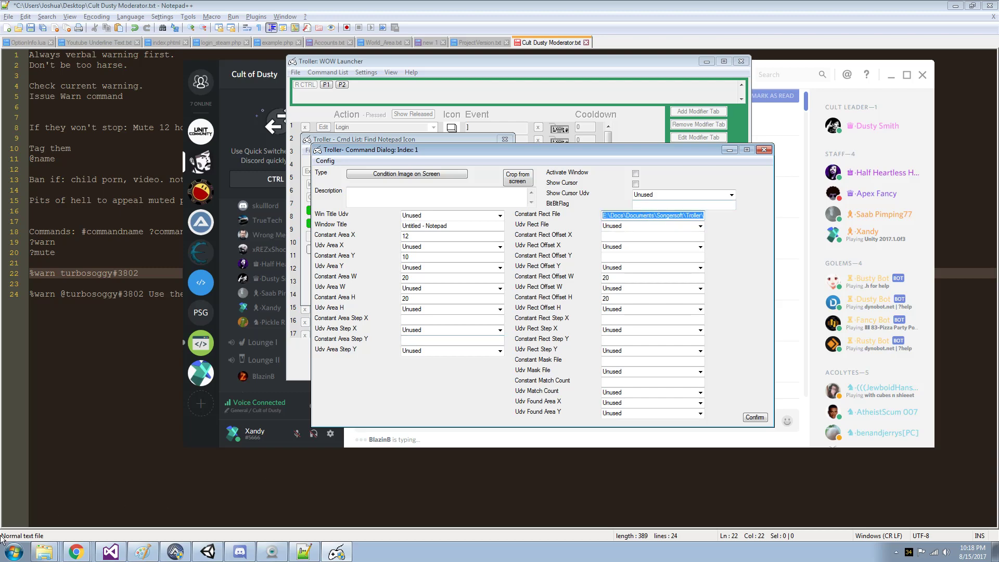
pyautogui.rightClick(45, 552)
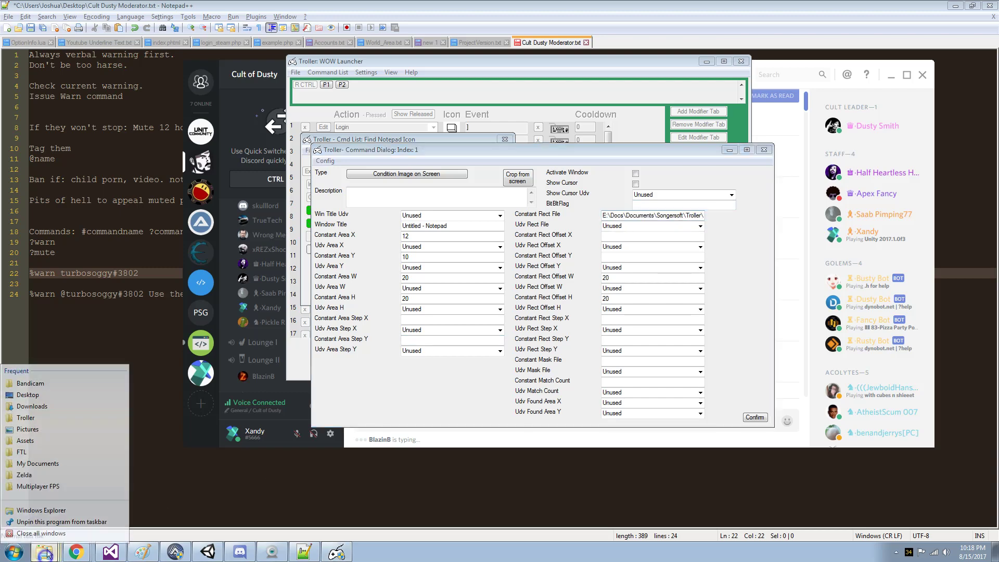
pyautogui.click(38, 507)
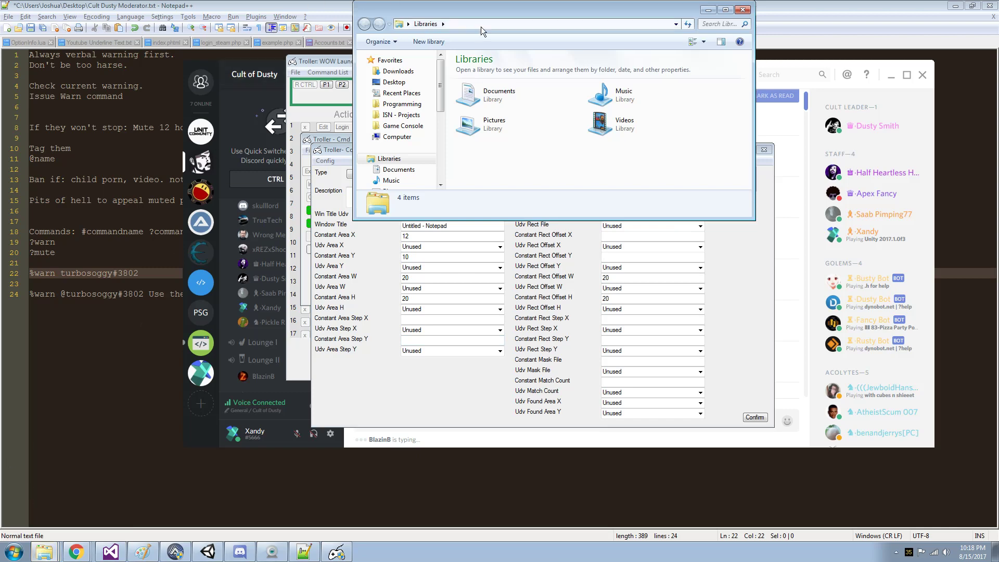
pyautogui.click(499, 18)
pyautogui.hotkey('ctrl', 'v')
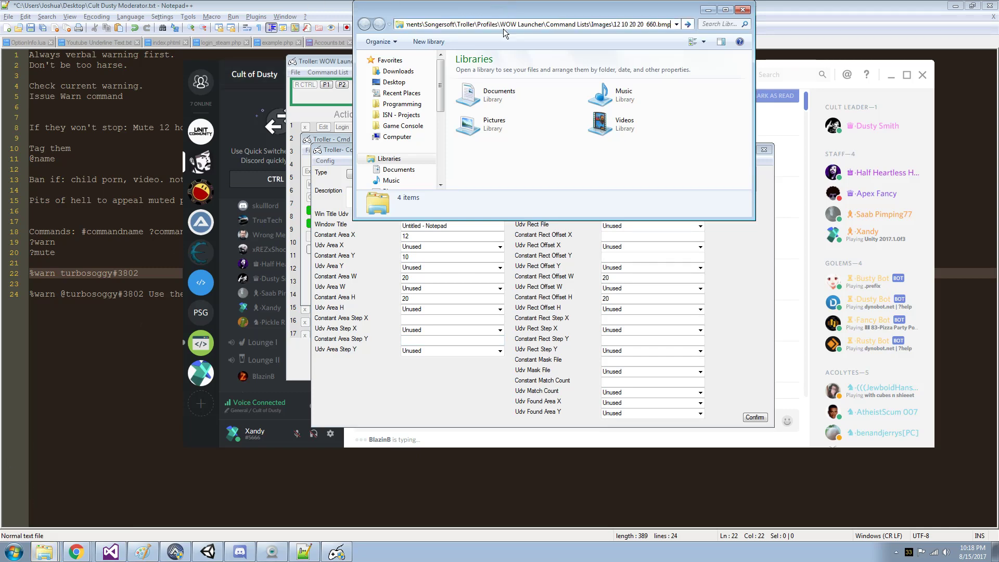
pyautogui.press('Return')
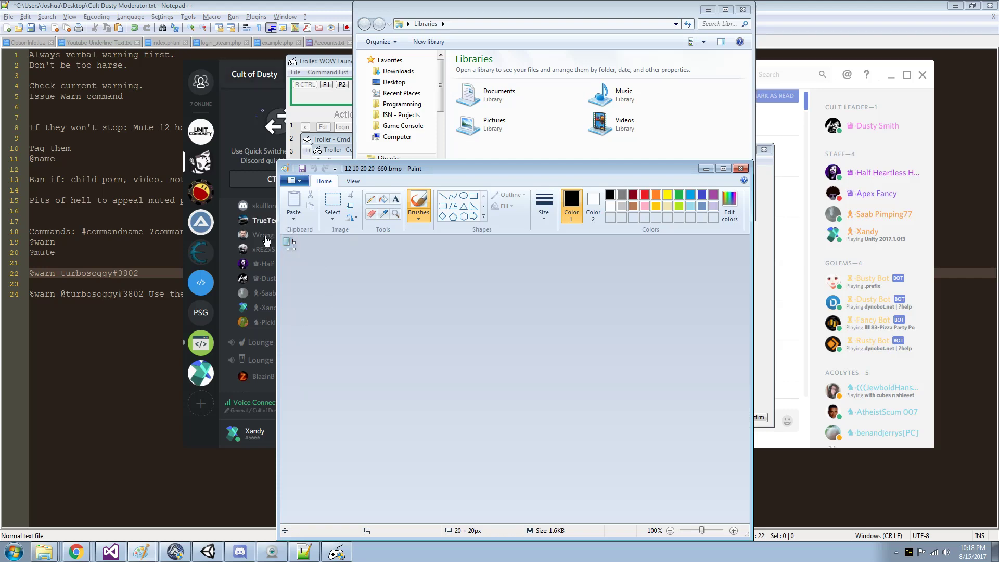
pyautogui.click(741, 168)
pyautogui.click(760, 178)
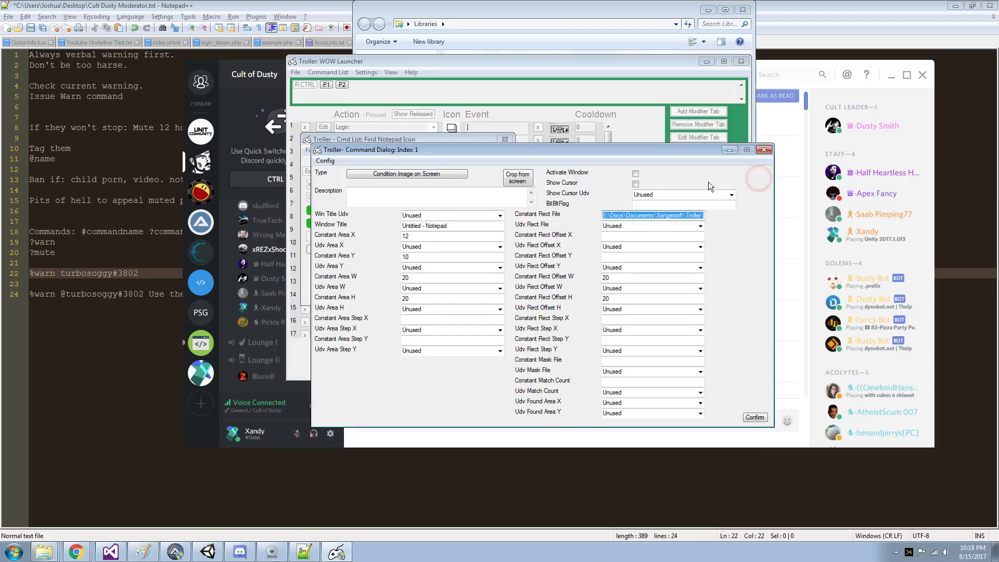
# - Start a crop from screen for the condition and capture a 20 by 20 test area at the mouse position
pyautogui.click(512, 178)
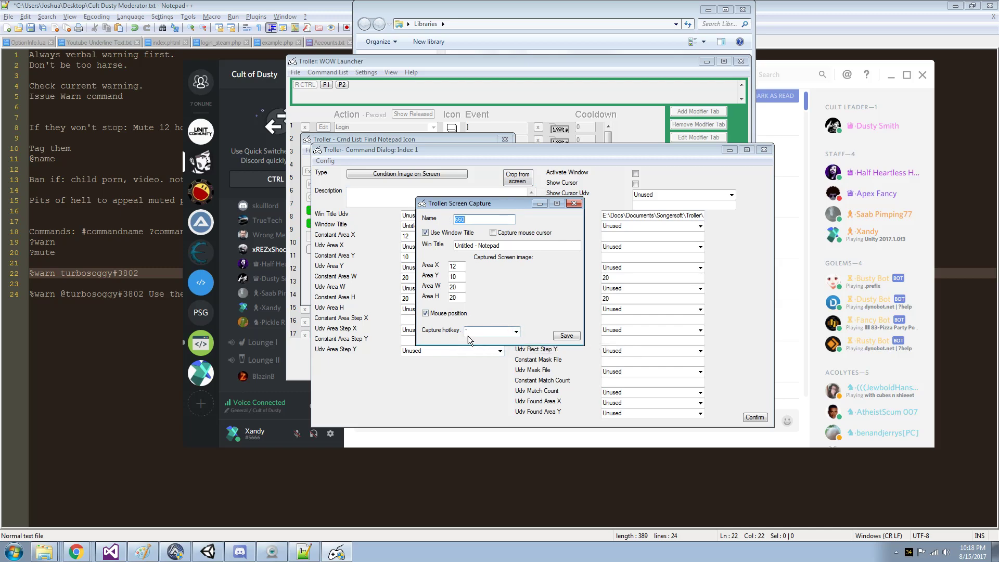
pyautogui.click(500, 296)
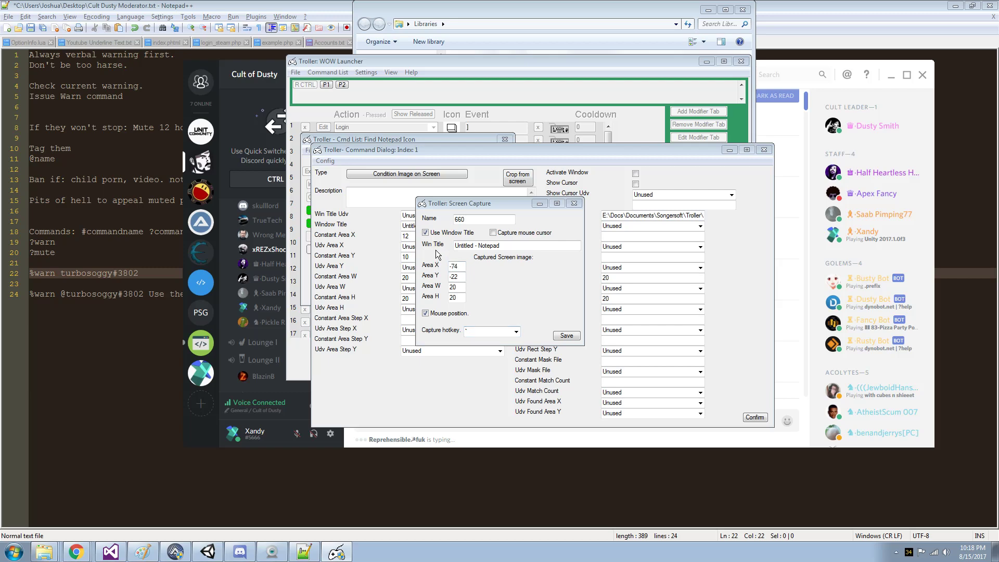
pyautogui.press('`')
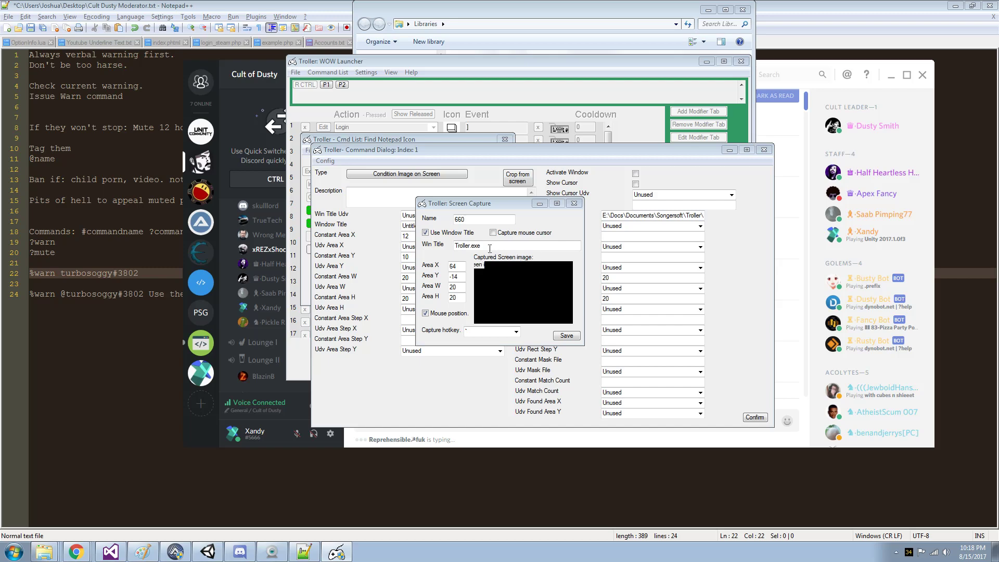
pyautogui.doubleClick(453, 286)
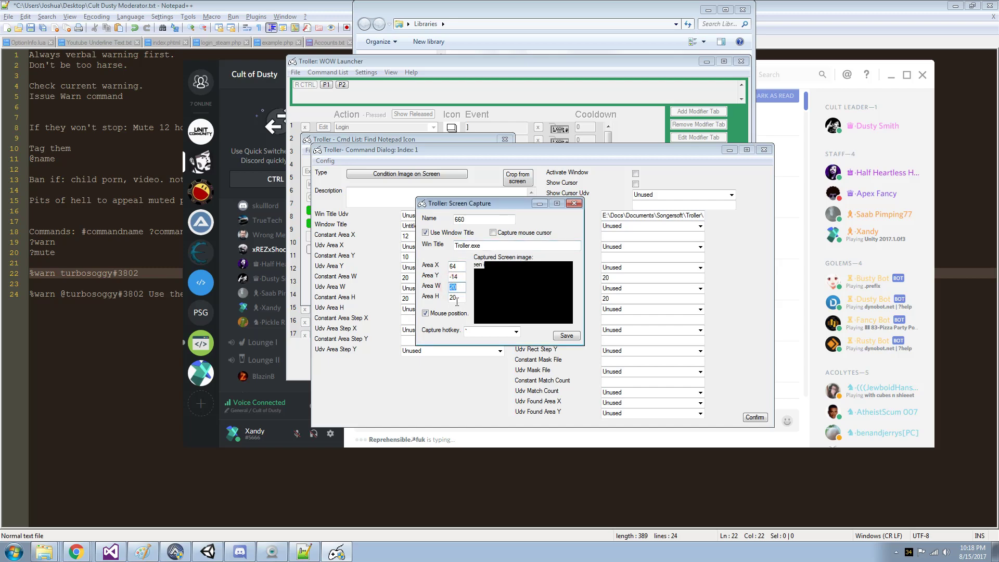
pyautogui.doubleClick(455, 299)
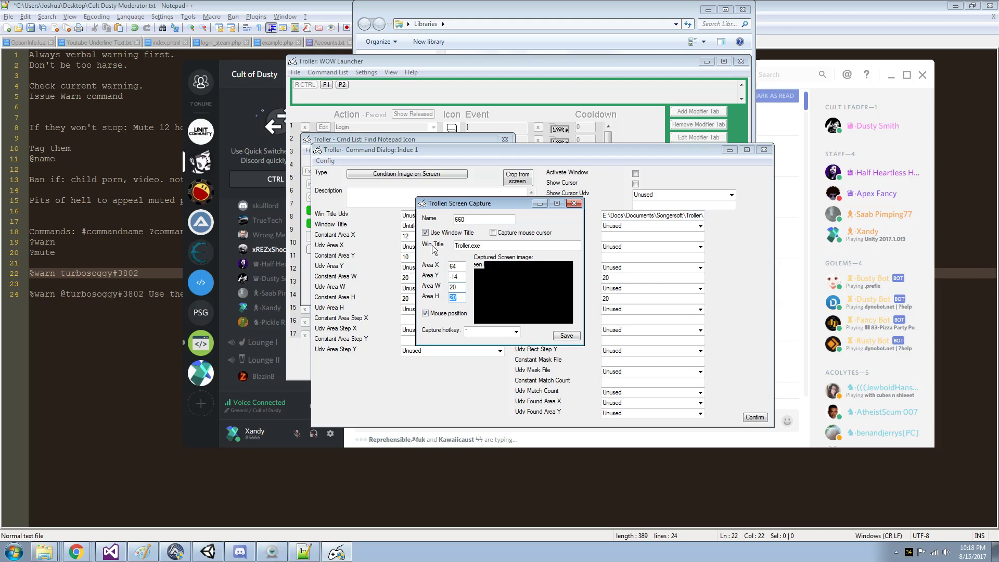
# - Try a test capture with the mouse cursor included, turn that option off and close the screen capture without saving
pyautogui.click(493, 233)
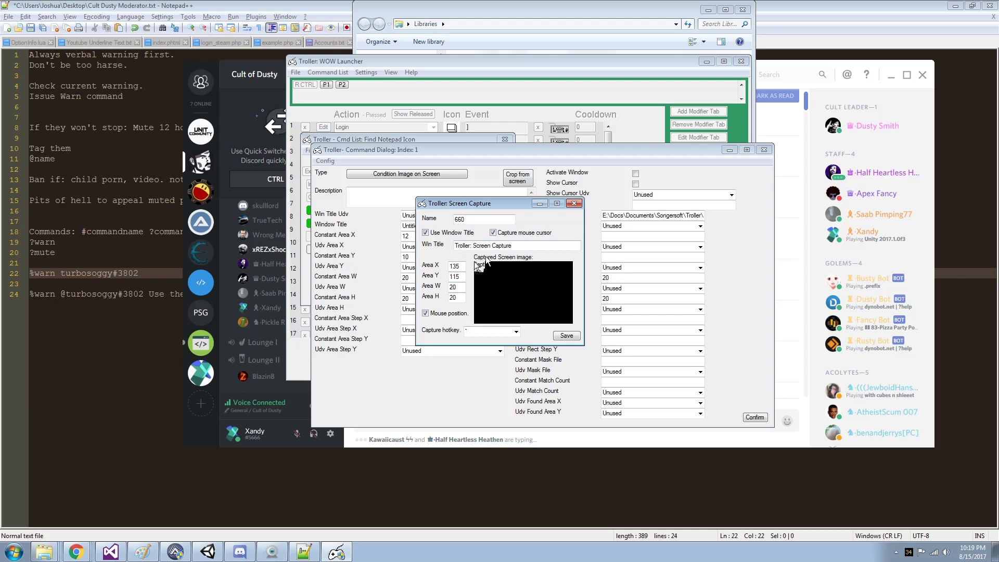
pyautogui.click(492, 232)
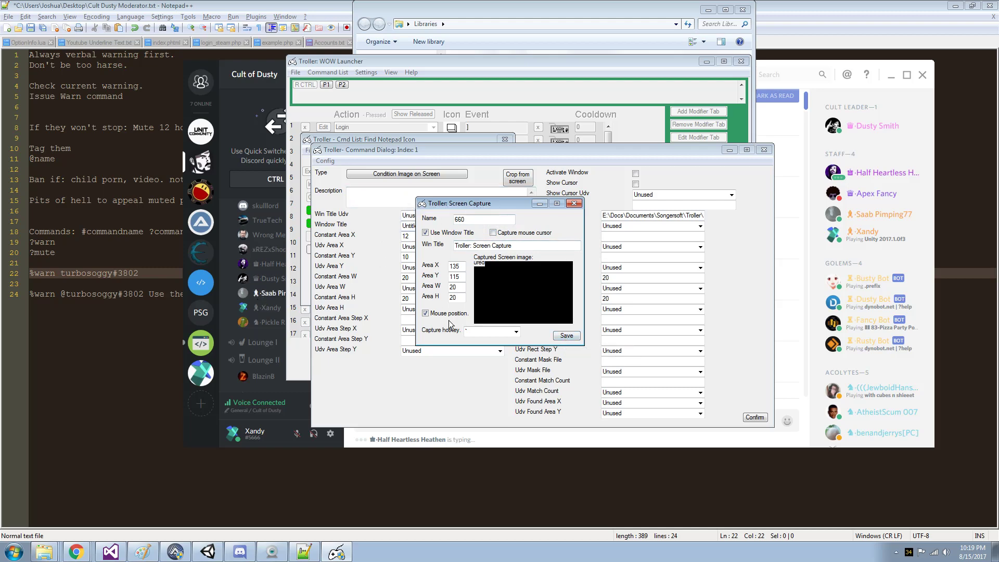
pyautogui.click(573, 204)
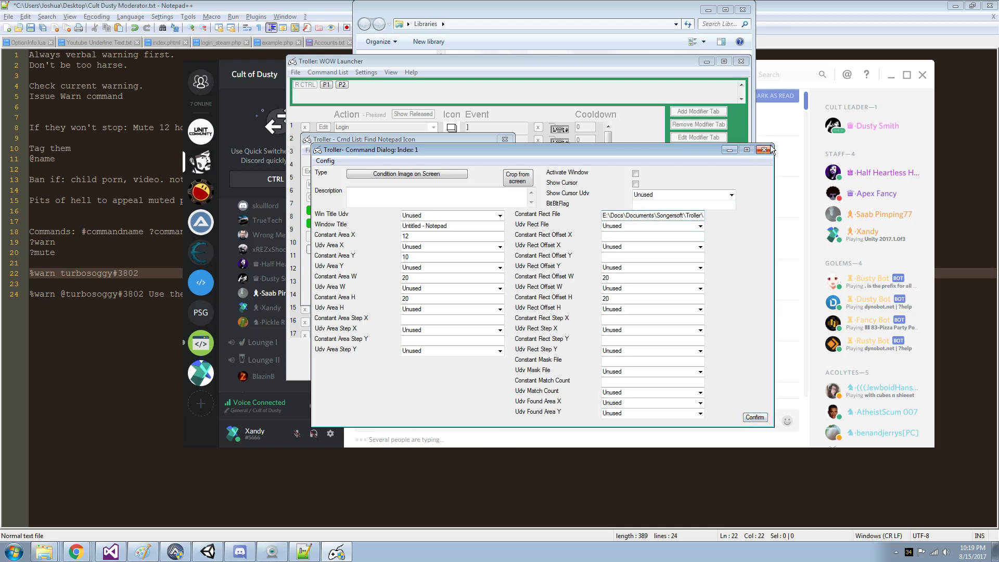
# - Try the Activate Window option, switch it off again and close the image condition's settings without confirming
pyautogui.click(636, 175)
pyautogui.click(636, 173)
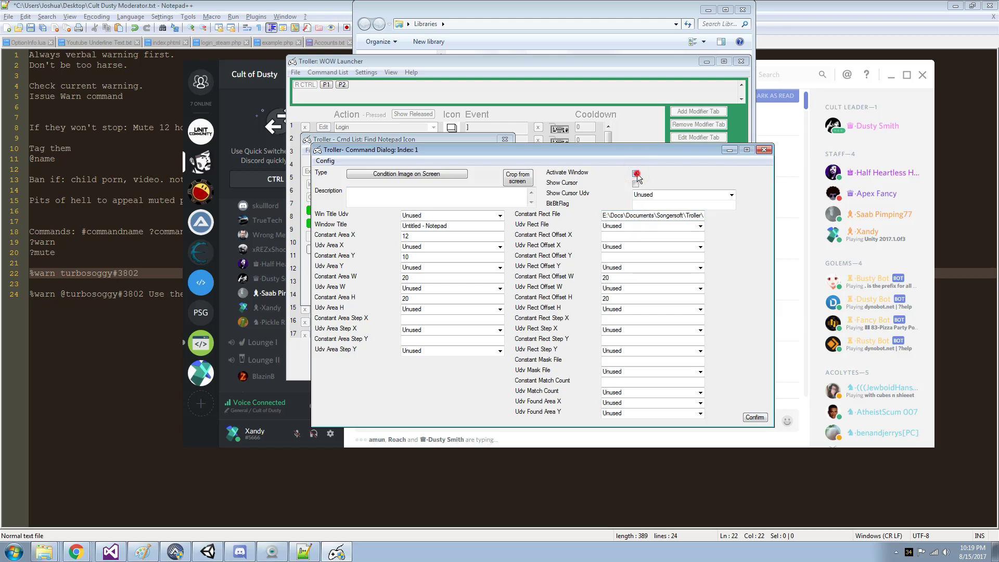
pyautogui.click(762, 150)
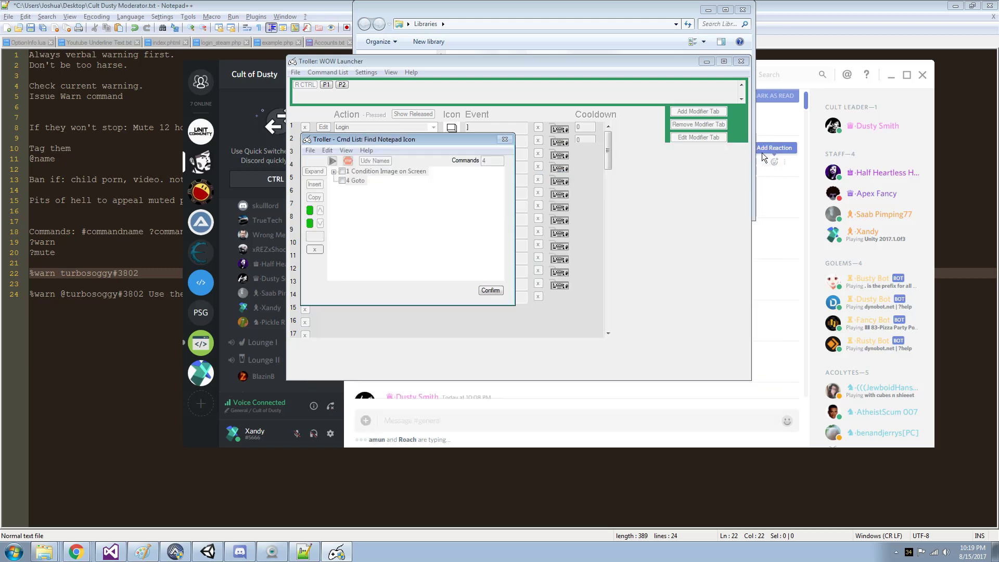
# - Expand the image condition and examine the Computer Voice command's dialog text and voice settings, closing them unchanged
pyautogui.click(334, 171)
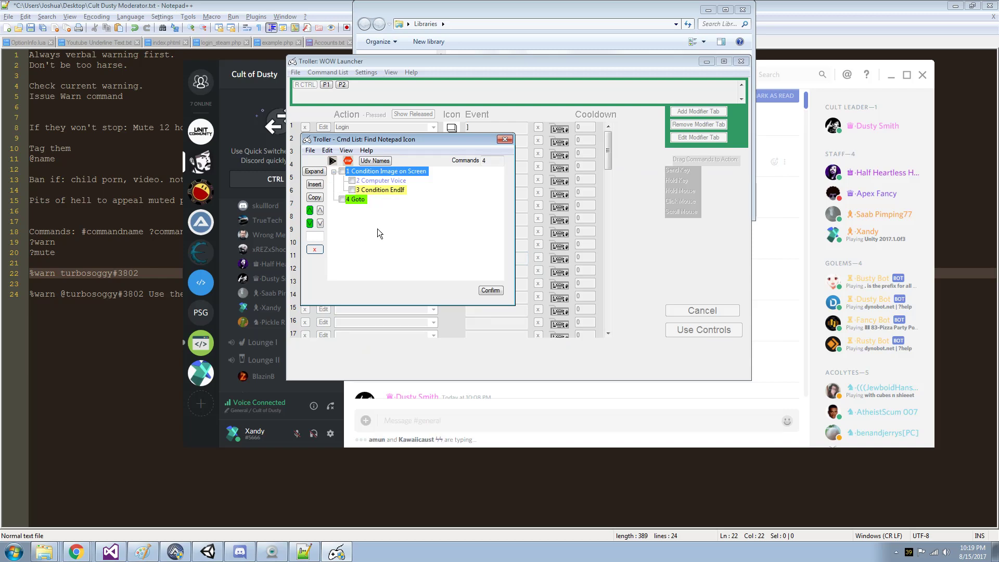
pyautogui.click(381, 181)
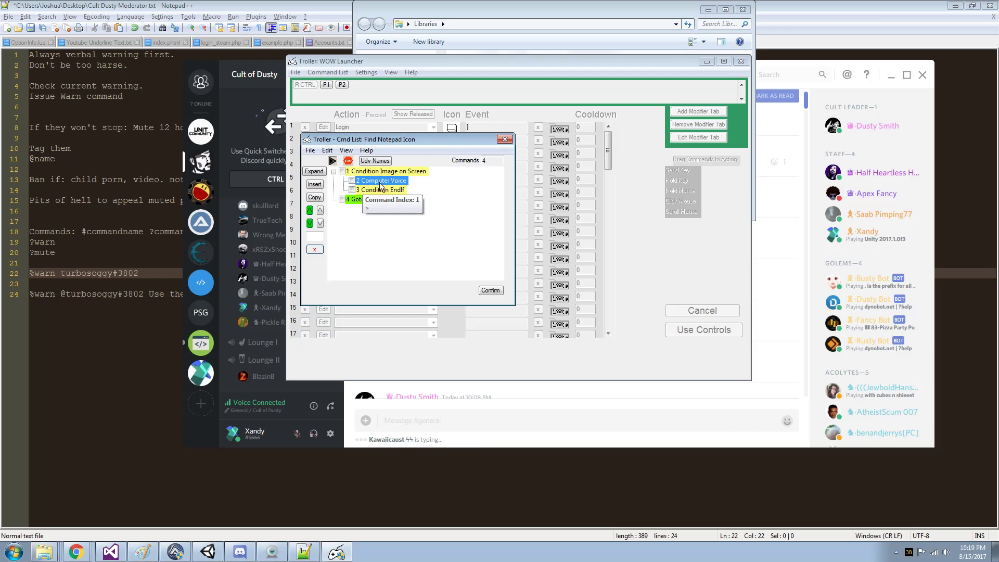
pyautogui.doubleClick(381, 181)
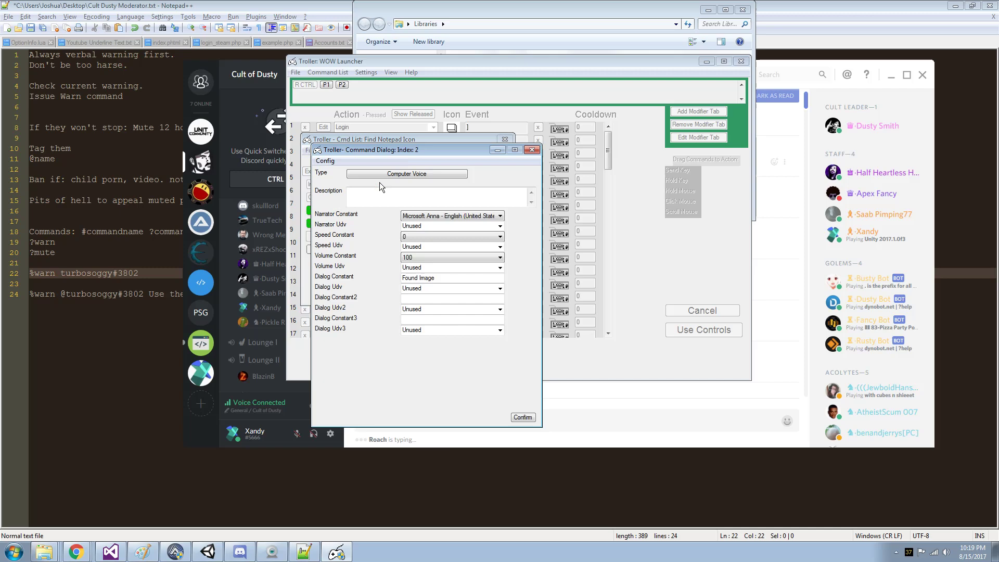
pyautogui.click(439, 278)
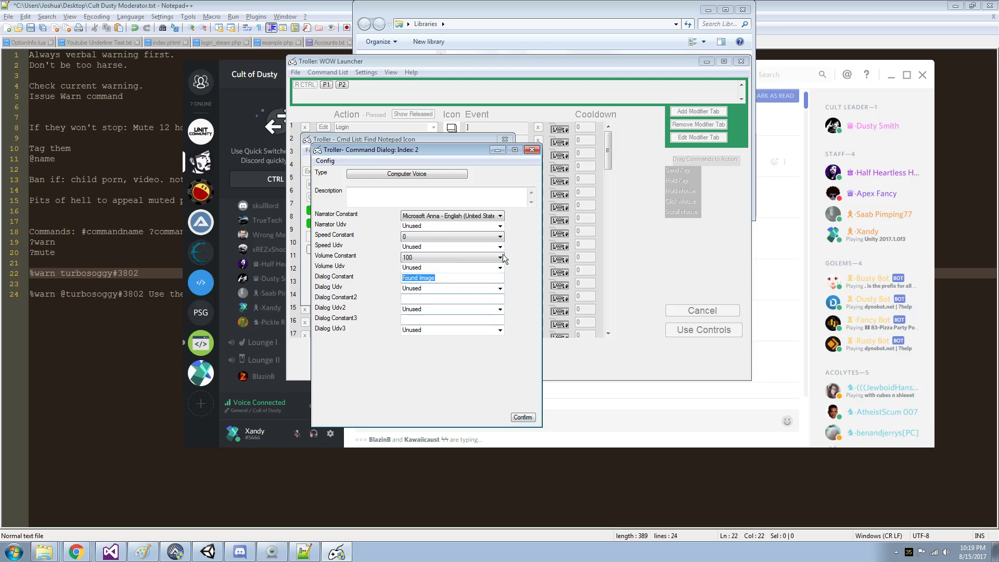
pyautogui.click(531, 150)
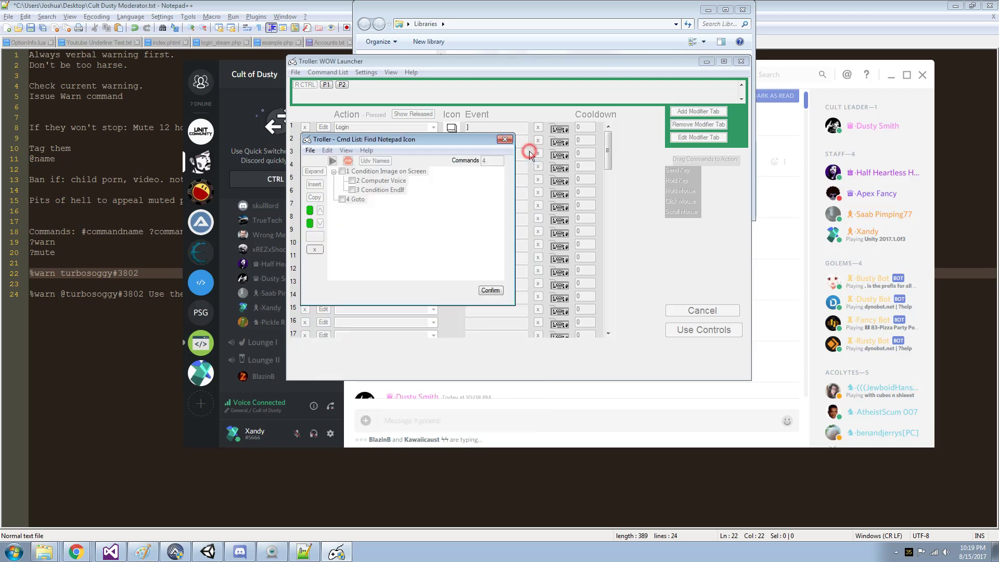
# - Examine the Goto command's jump line and loop settings, closing them unchanged
pyautogui.click(353, 170)
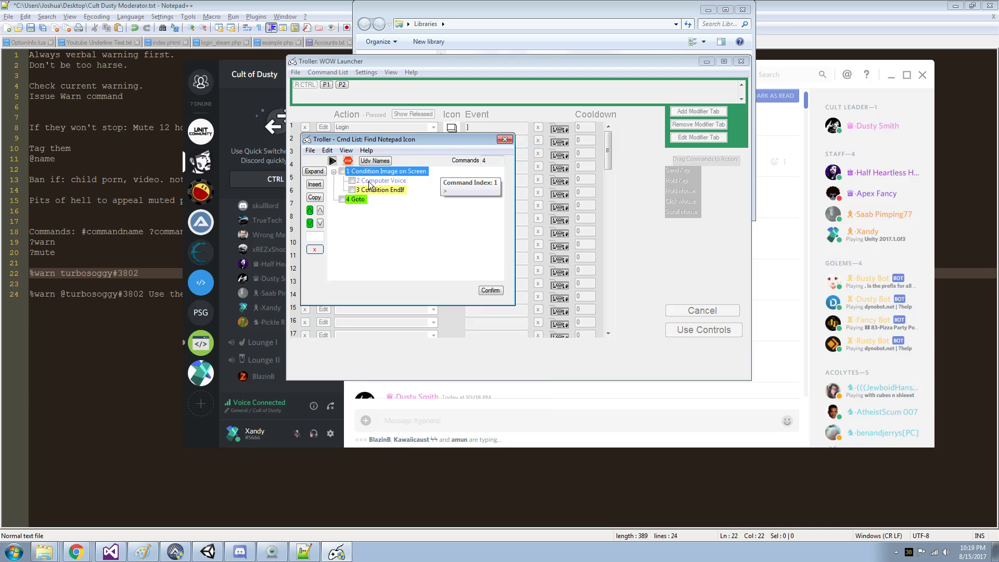
pyautogui.click(364, 200)
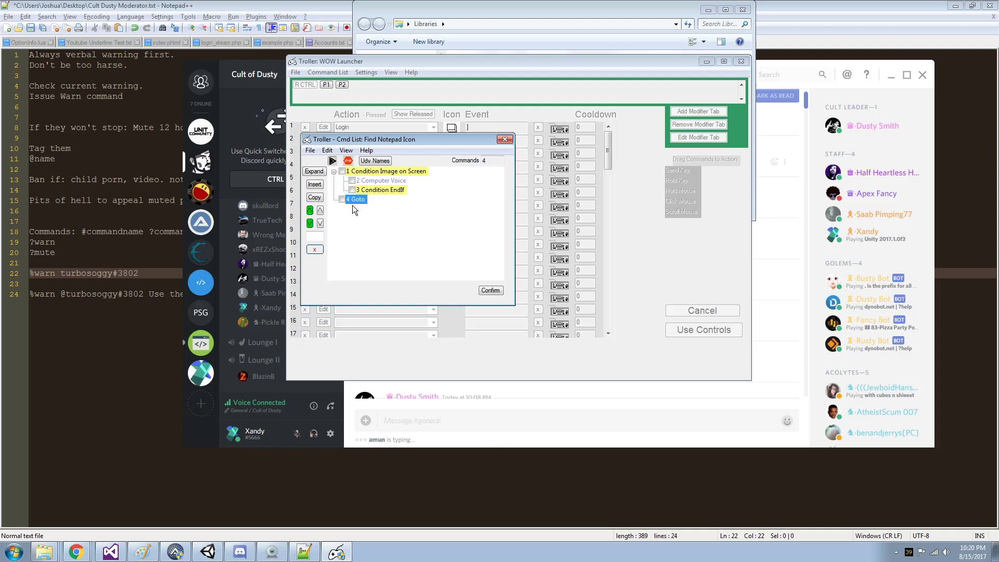
pyautogui.doubleClick(354, 200)
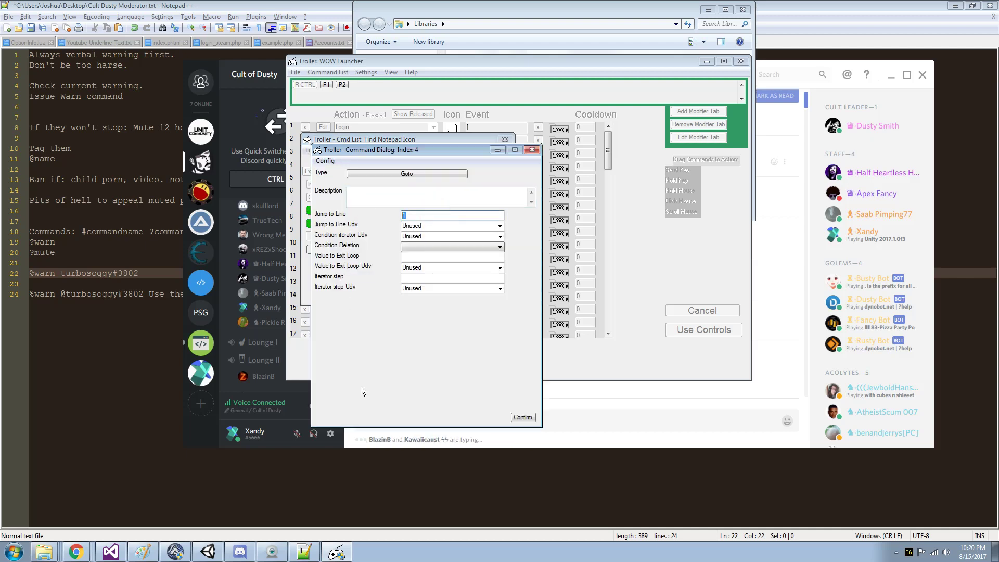
pyautogui.click(531, 150)
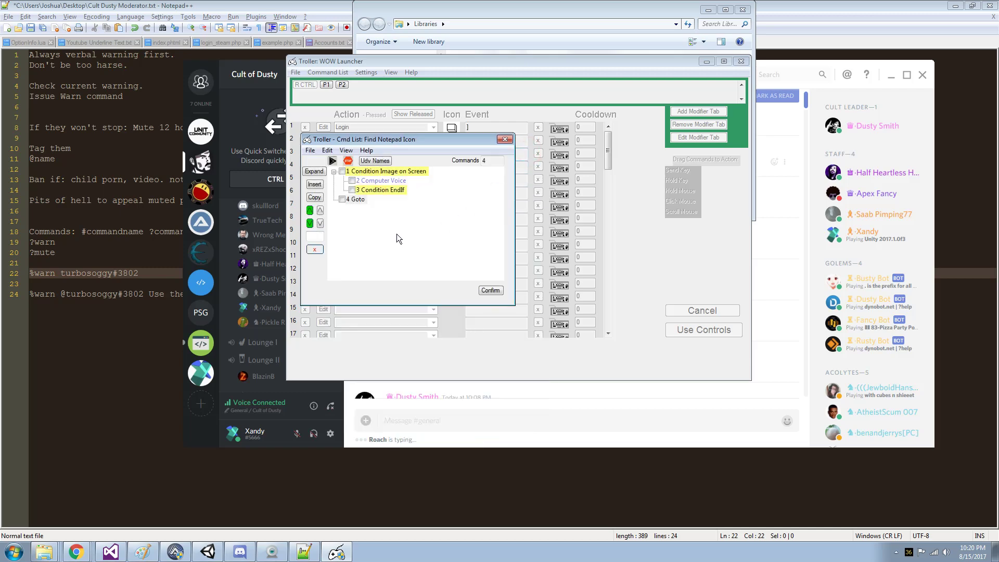
# - Browse the insertable command types down to the condition commands and close the list without inserting any
pyautogui.click(314, 183)
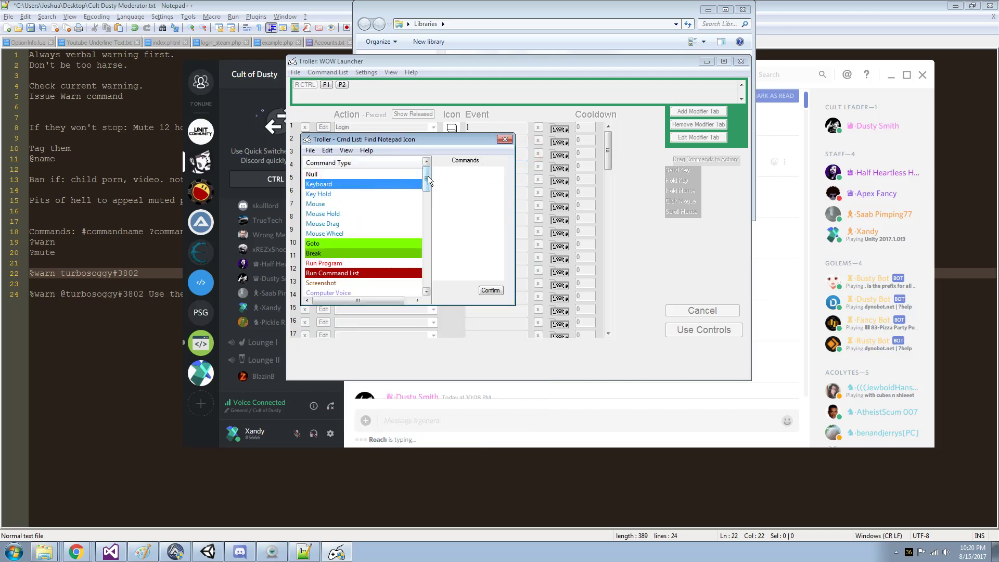
pyautogui.moveTo(427, 176); pyautogui.dragTo(429, 271)
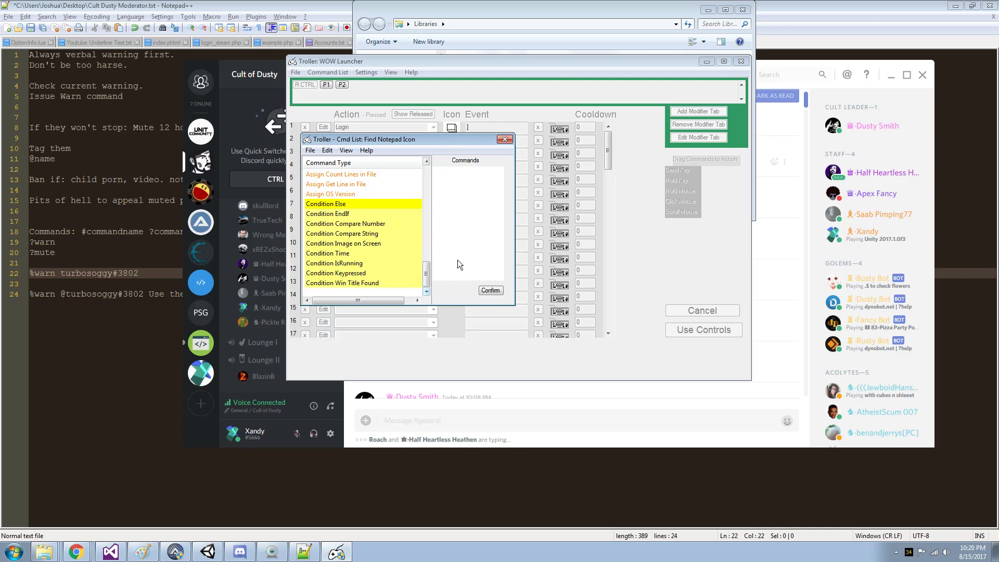
pyautogui.click(504, 140)
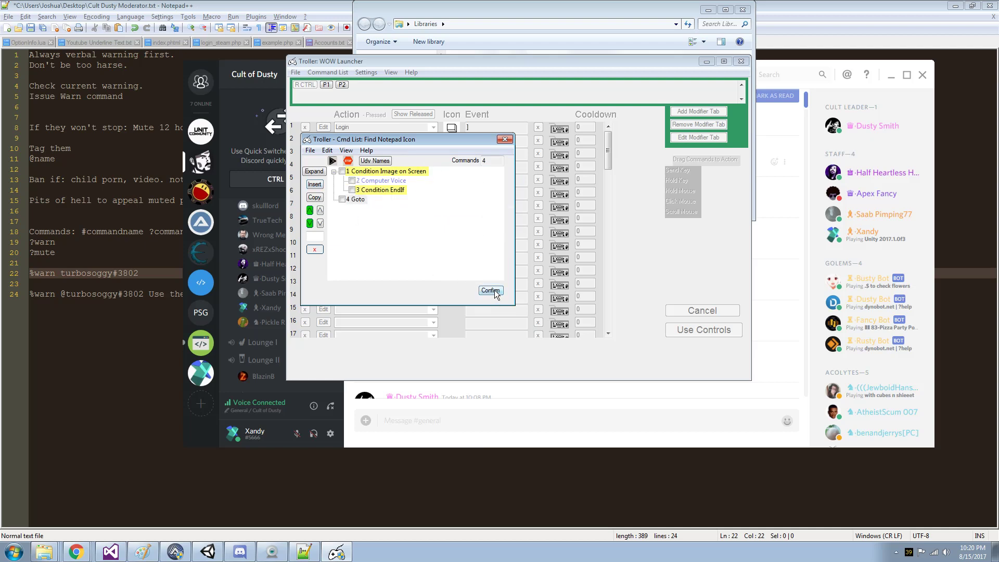
# - Close the Find Notepad Icon command list and put the WOW Launcher control bindings into use
pyautogui.click(503, 141)
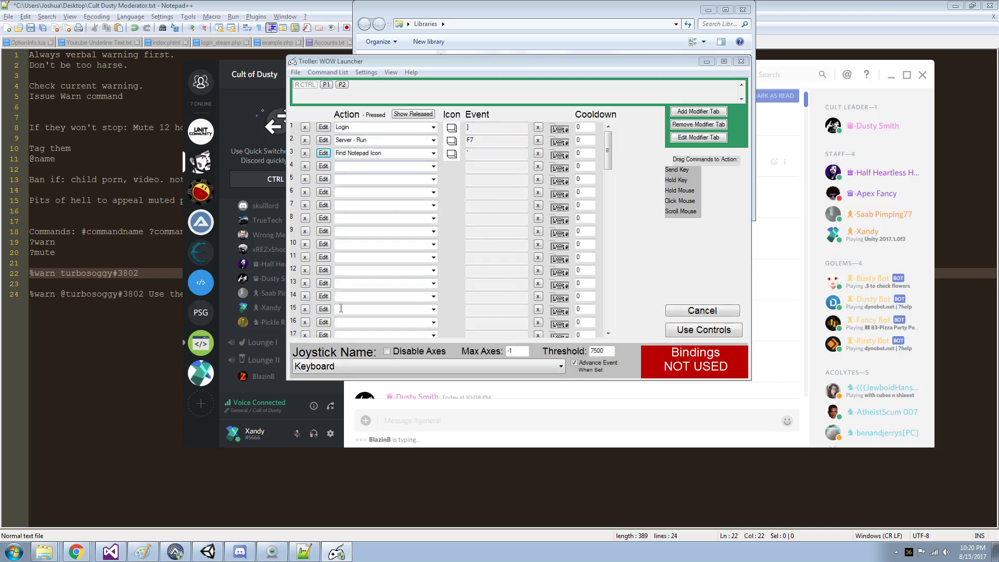
pyautogui.click(14, 551)
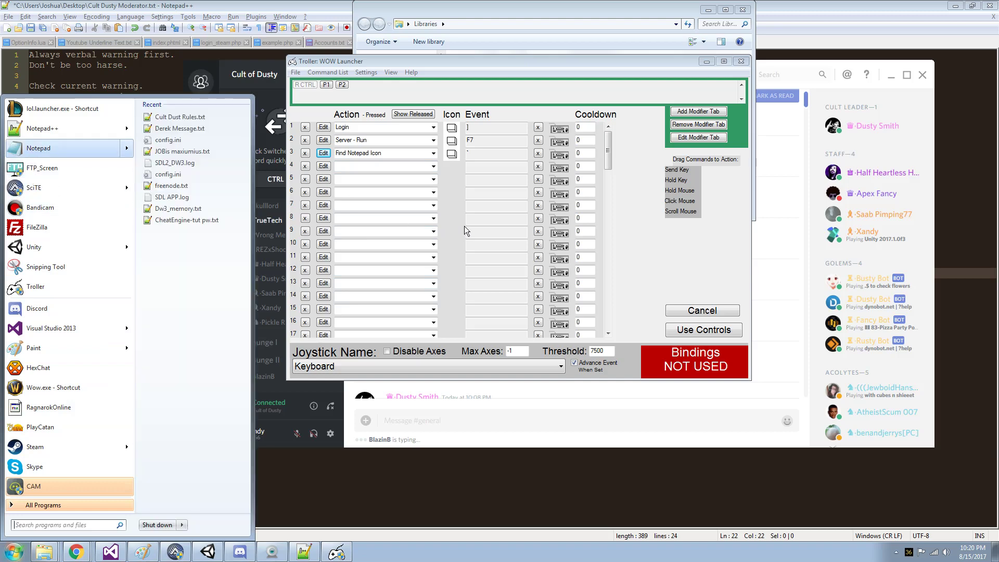
pyautogui.click(464, 226)
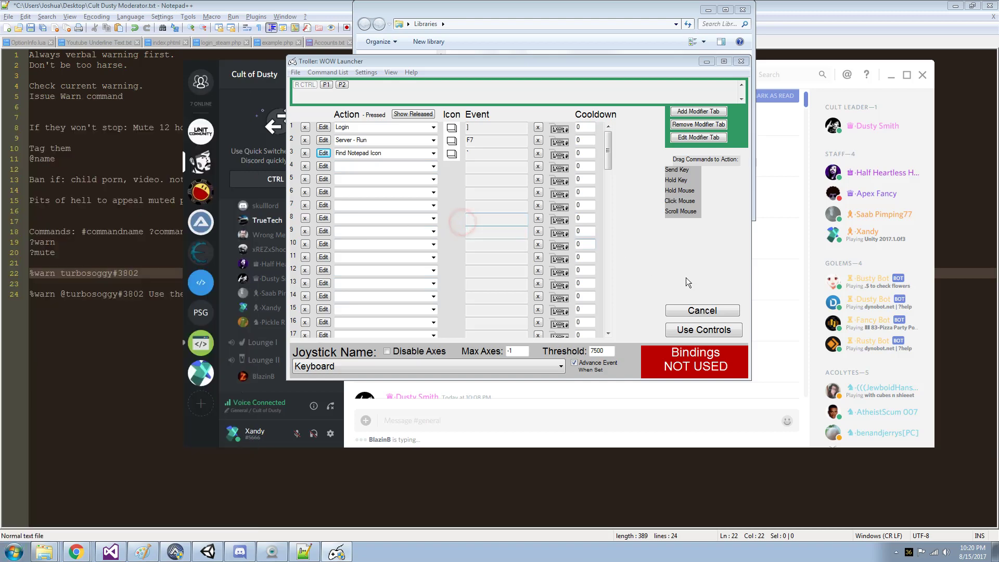
pyautogui.click(697, 327)
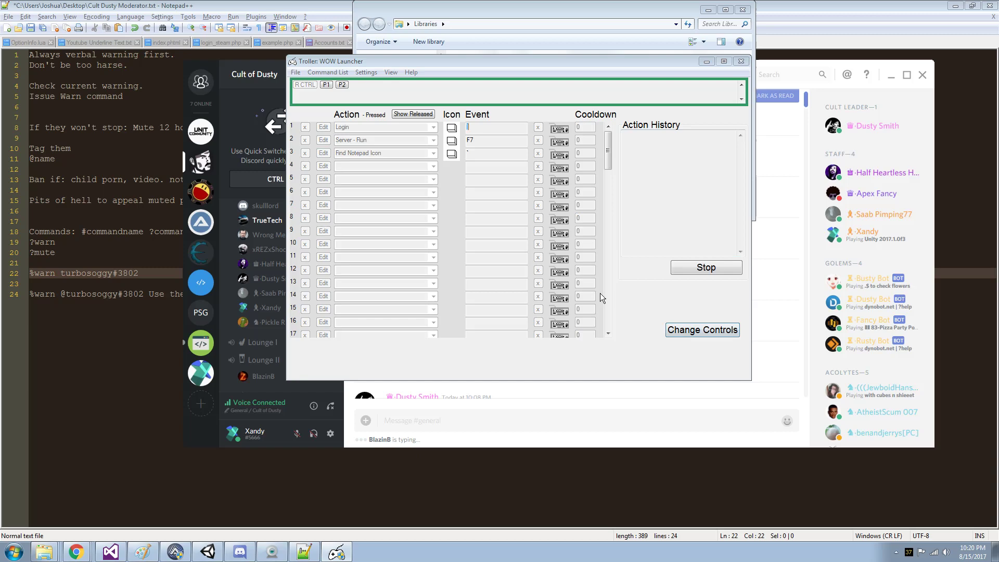
pyautogui.click(701, 334)
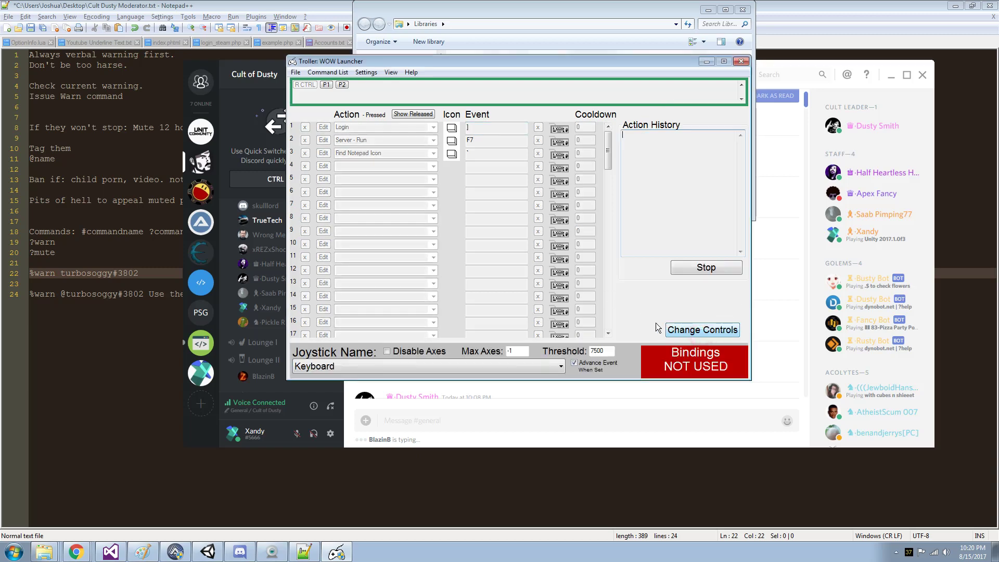
pyautogui.click(615, 309)
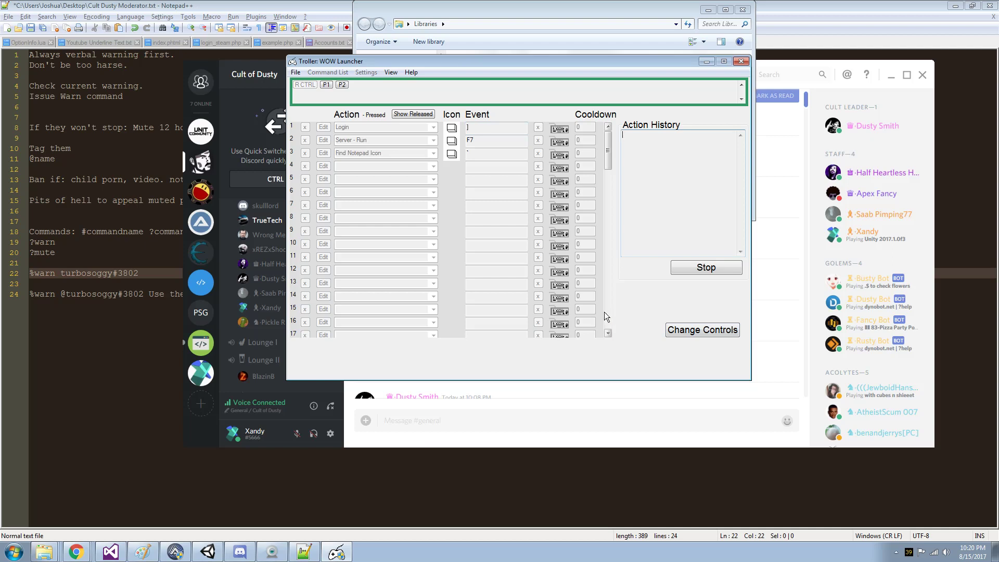
# - Look at the other modifier tab's bindings, return to the set containing Find Notepad Icon, and run that action with its assigned key
pyautogui.click(326, 84)
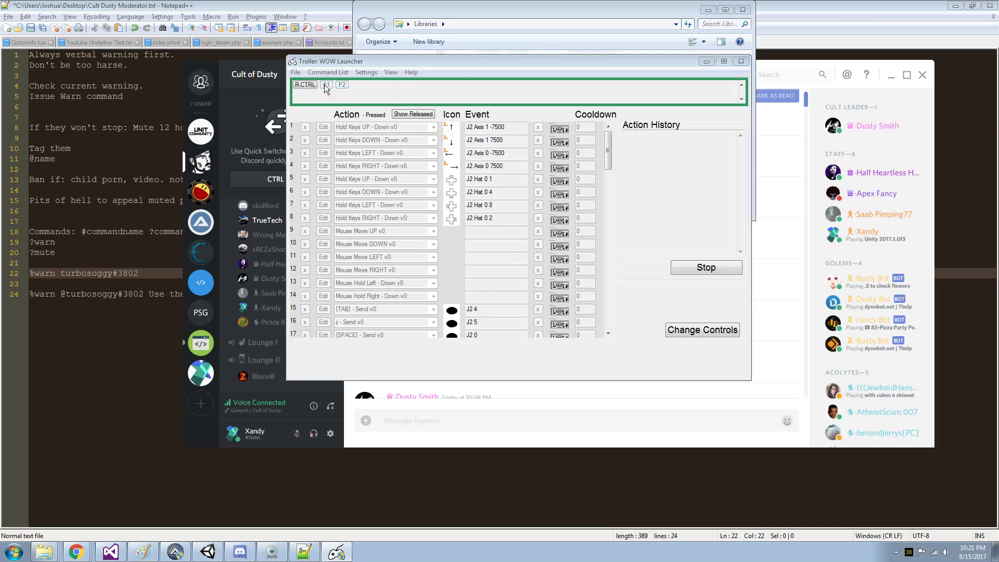
pyautogui.click(313, 84)
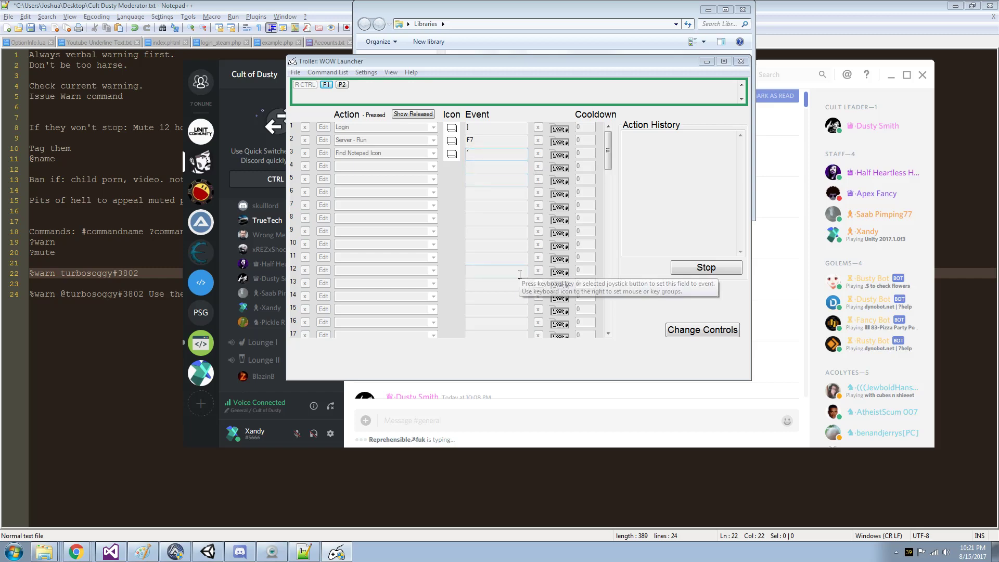
pyautogui.press('1')
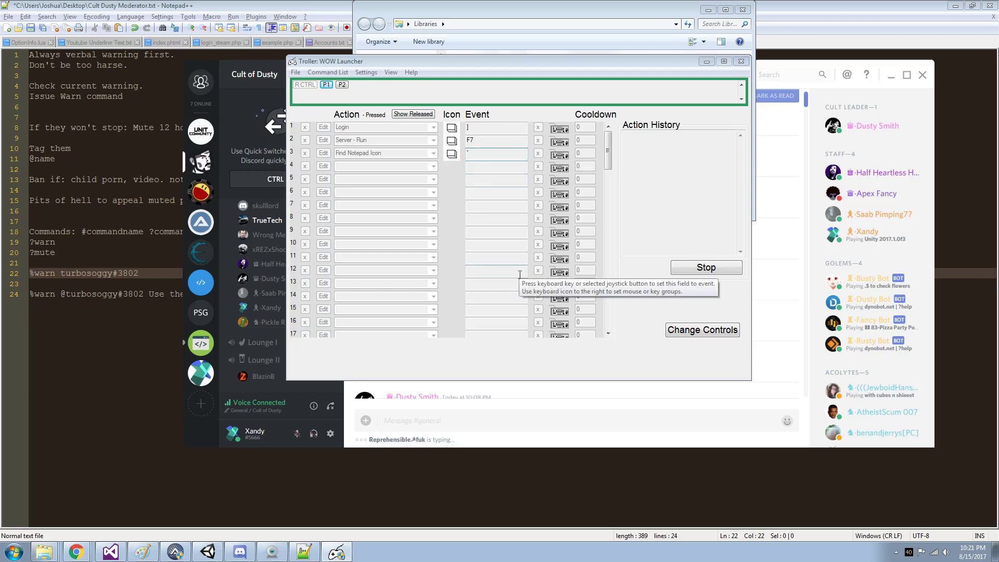
pyautogui.press('`')
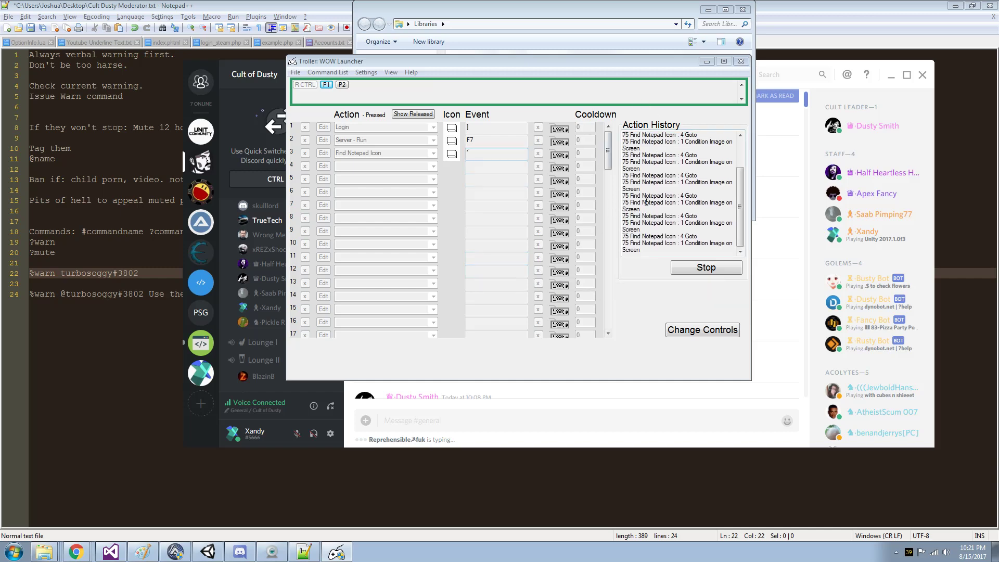
# - Open an empty Notepad window while the action loops and place it over the lower middle of the Troller window
pyautogui.click(14, 551)
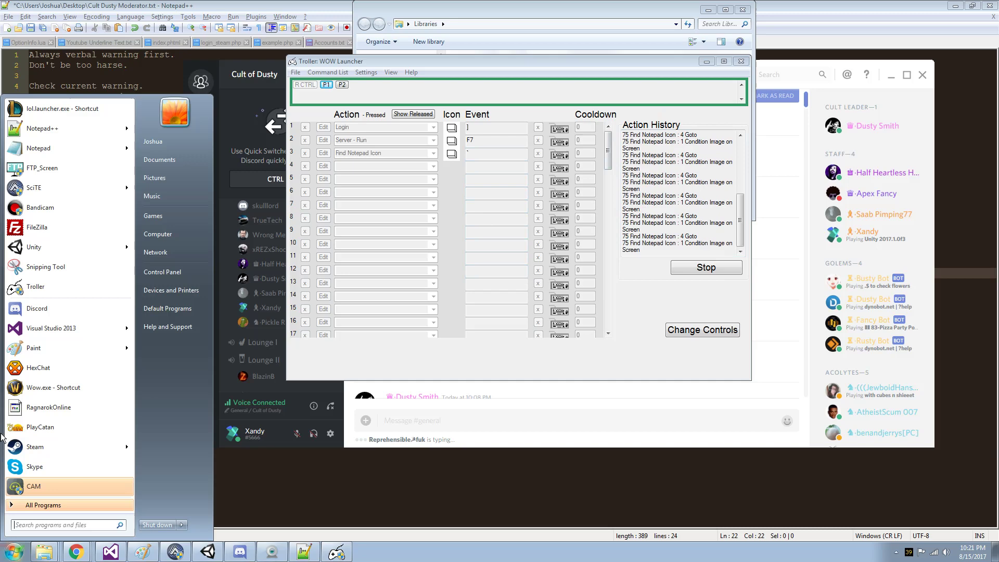
pyautogui.click(21, 150)
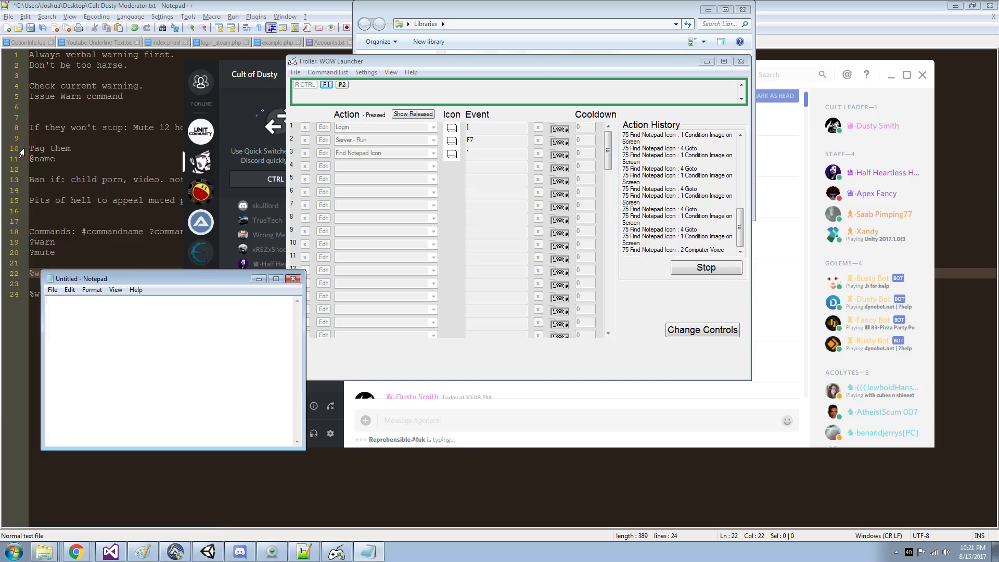
pyautogui.moveTo(133, 276); pyautogui.dragTo(468, 188)
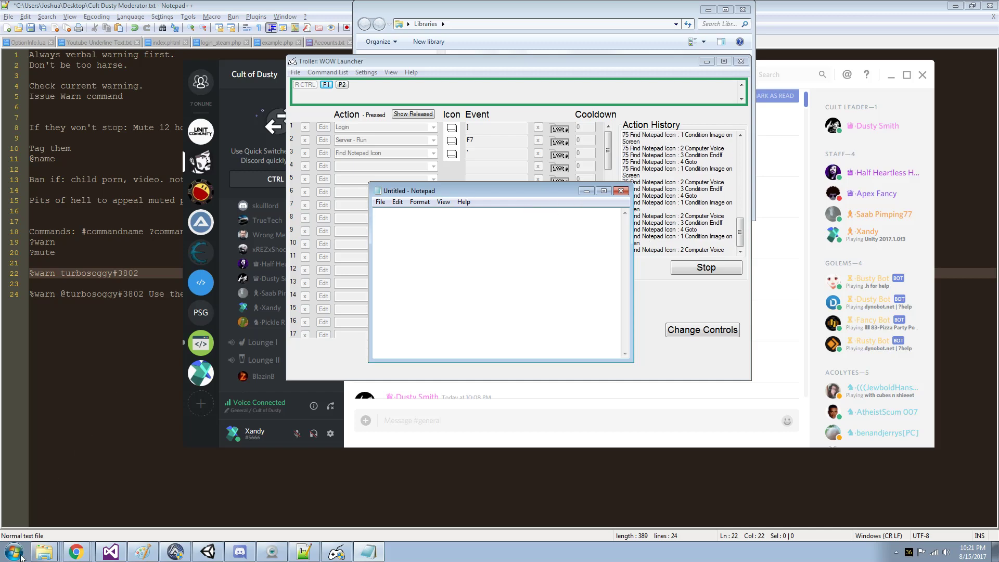
# - Open the Logitech Webcam Controller and test the detection by alternately covering Notepad's title icon with it and bringing Notepad back in front
pyautogui.click(268, 556)
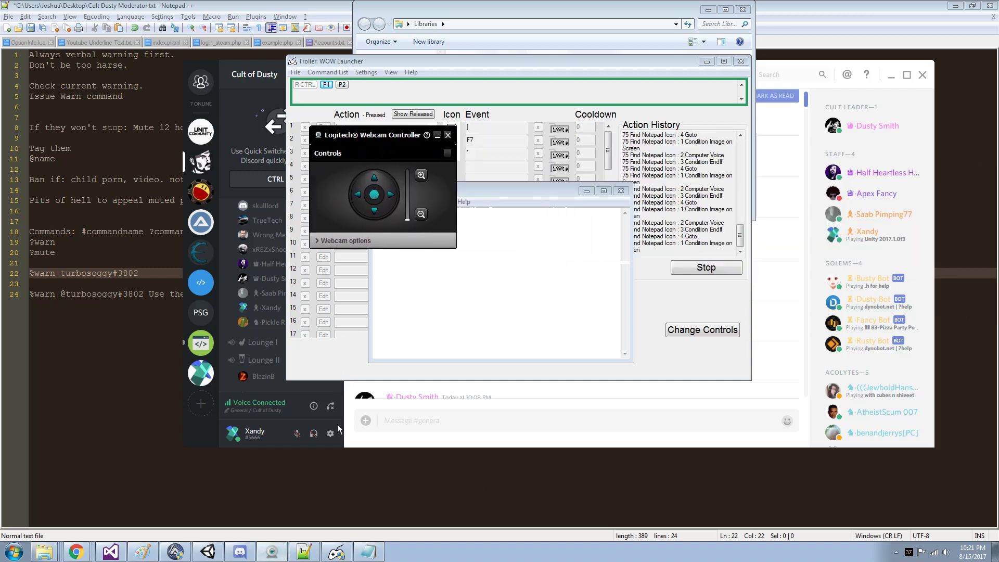
pyautogui.moveTo(394, 134); pyautogui.dragTo(415, 180)
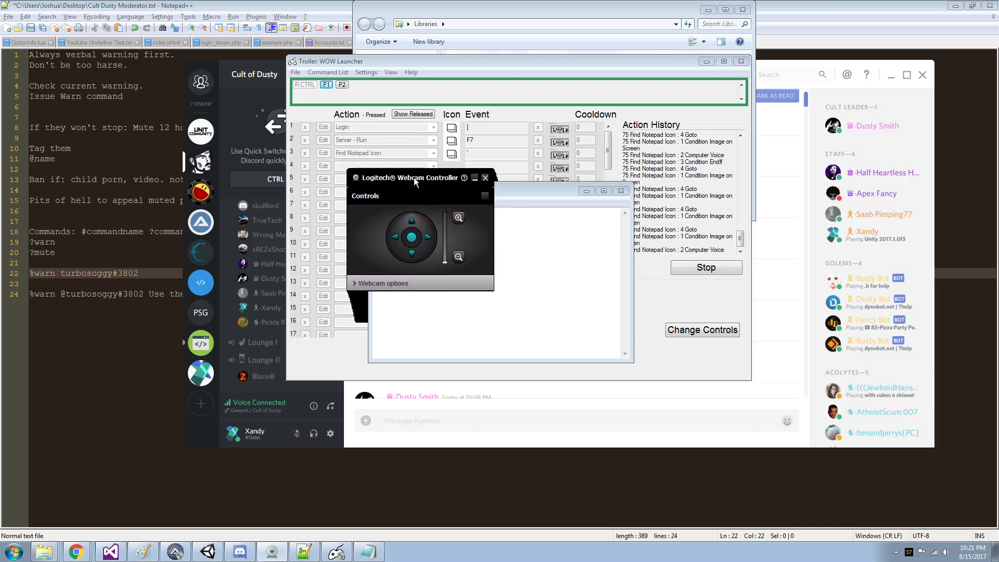
pyautogui.click(574, 208)
pyautogui.moveTo(538, 190); pyautogui.dragTo(338, 224)
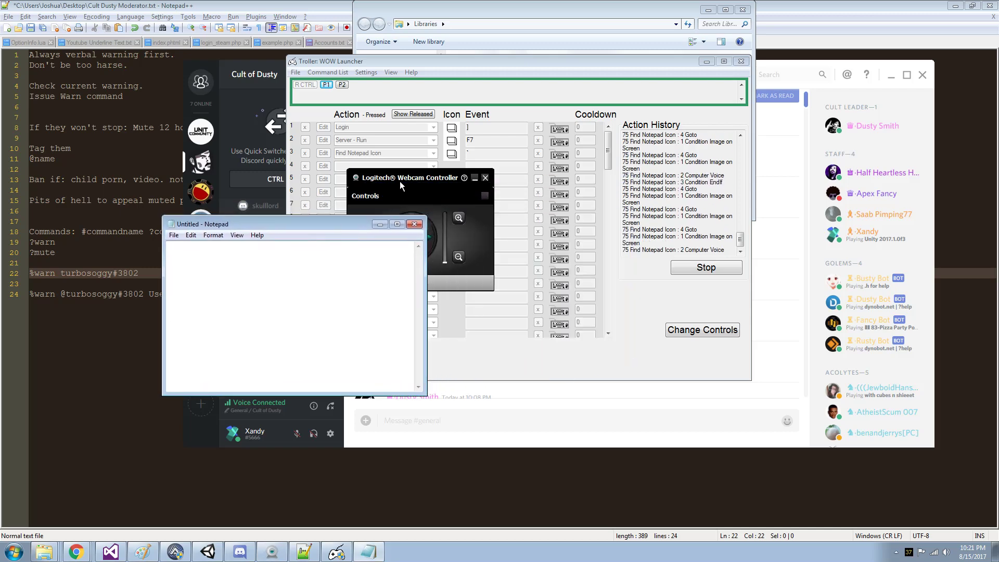
pyautogui.moveTo(400, 181); pyautogui.dragTo(162, 187)
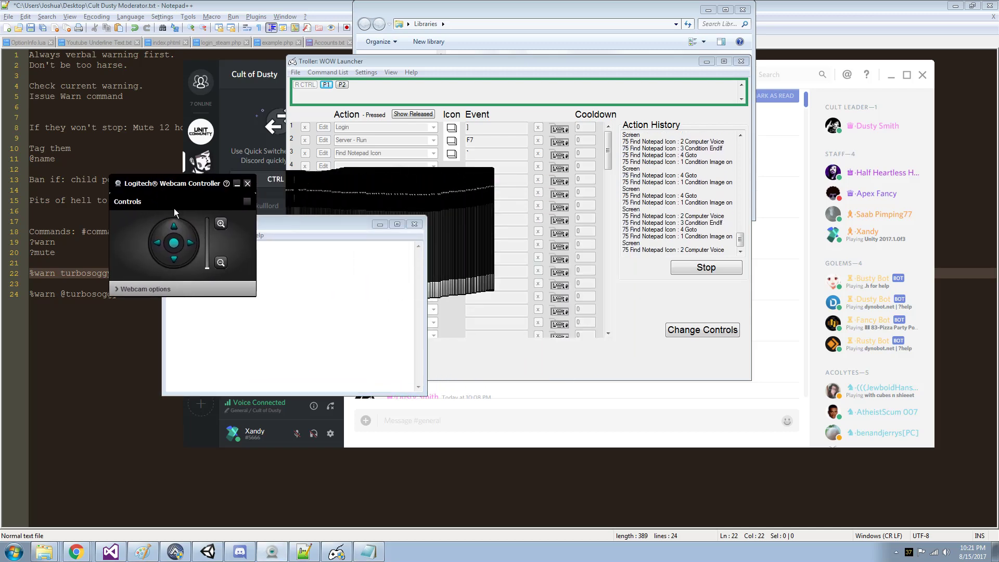
pyautogui.click(343, 354)
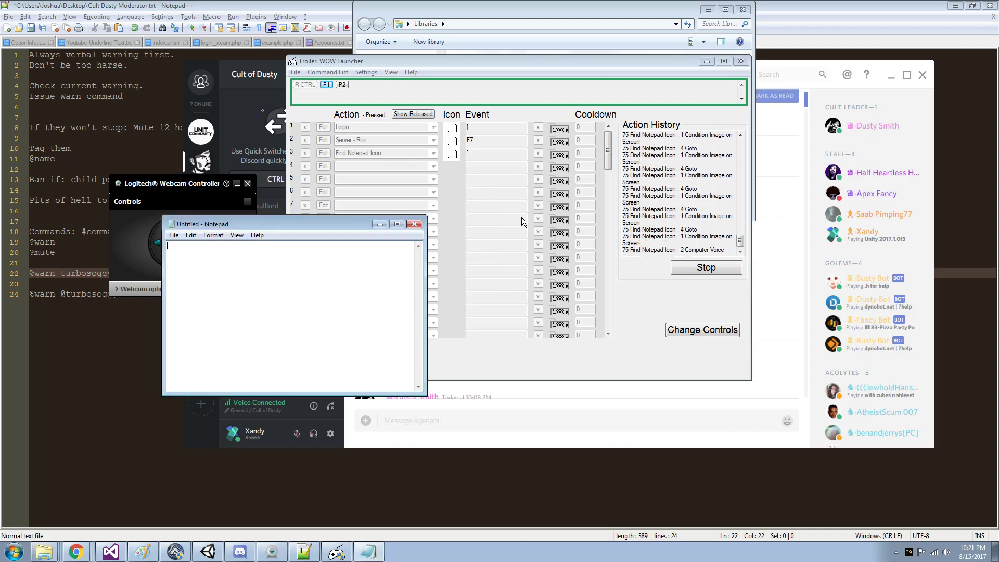